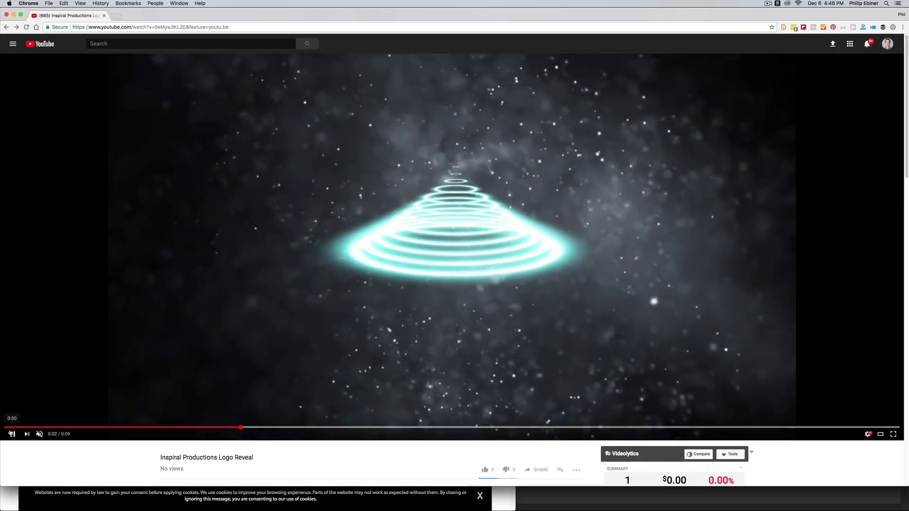
# Step: Replay the logo reveal reference and pause it at 0:02 on the glowing ring cone
pyautogui.click(13, 434)
pyautogui.click(57, 428)
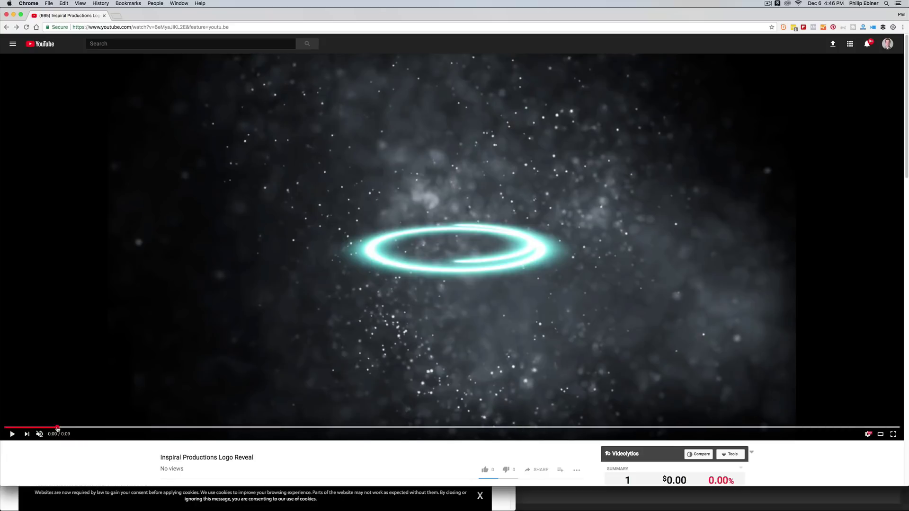
pyautogui.click(97, 427)
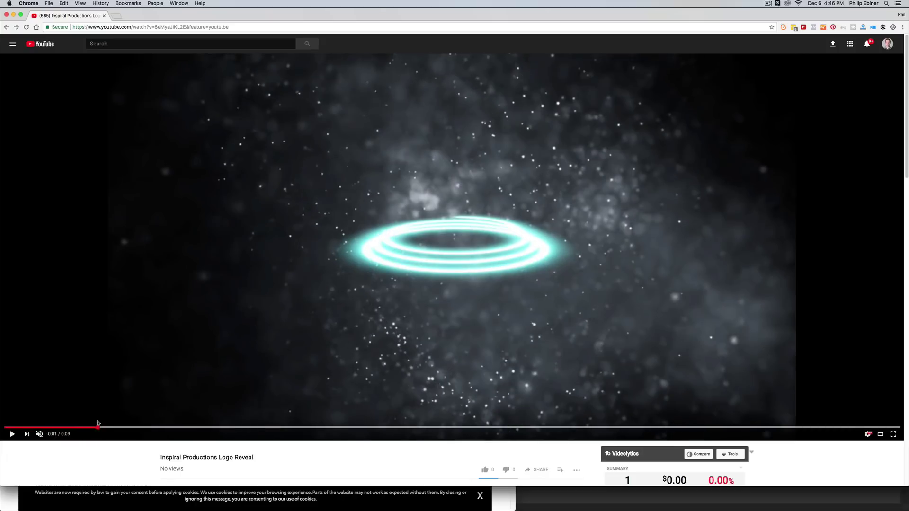
pyautogui.click(12, 435)
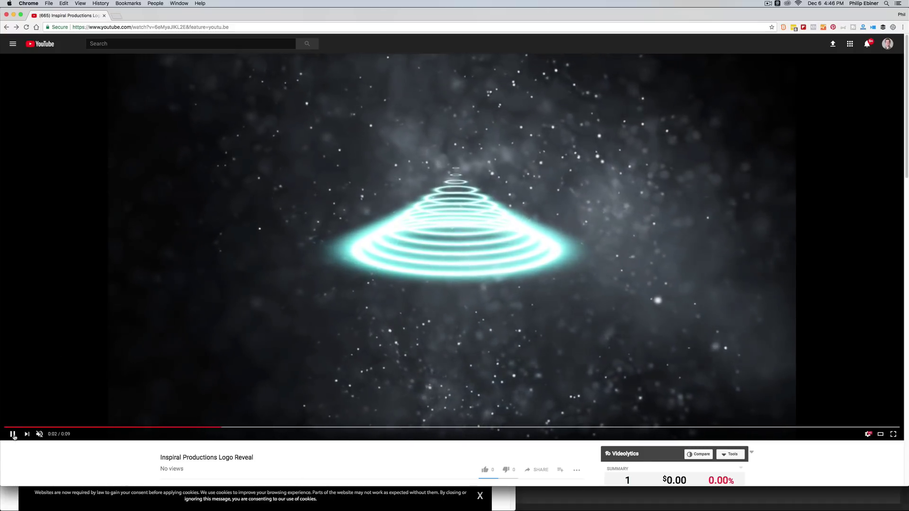
pyautogui.click(13, 435)
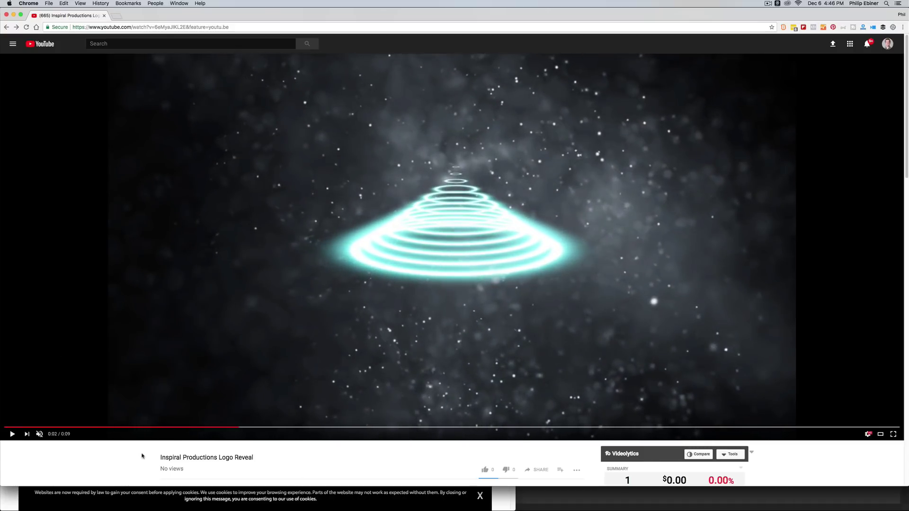
pyautogui.press('super+Tab')
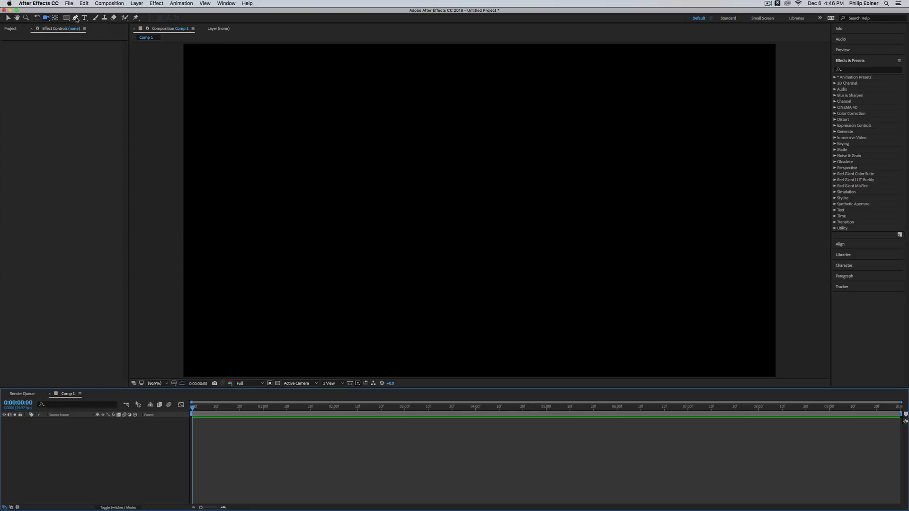
# Step: Pick the Pen tool to draw bezier paths with a 25 px stroke
pyautogui.click(75, 19)
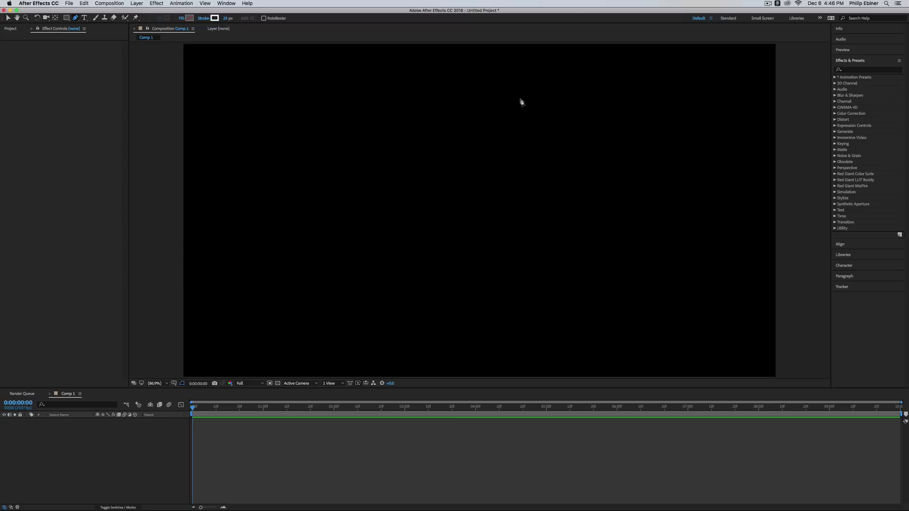
# Step: Draw the spiral's outer turn with curved points at top, left, bottom and right
pyautogui.moveTo(448, 86); pyautogui.dragTo(414, 85)
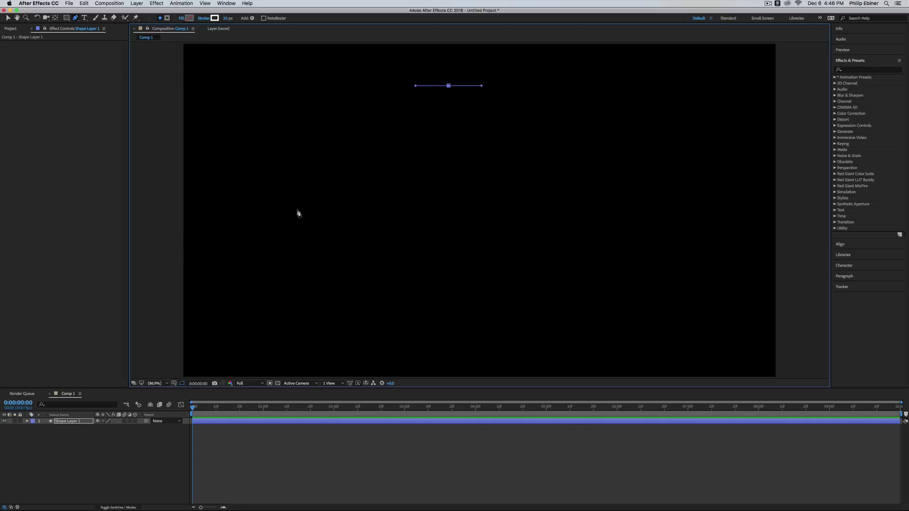
pyautogui.moveTo(297, 211); pyautogui.dragTo(297, 255)
pyautogui.moveTo(527, 345); pyautogui.dragTo(556, 346)
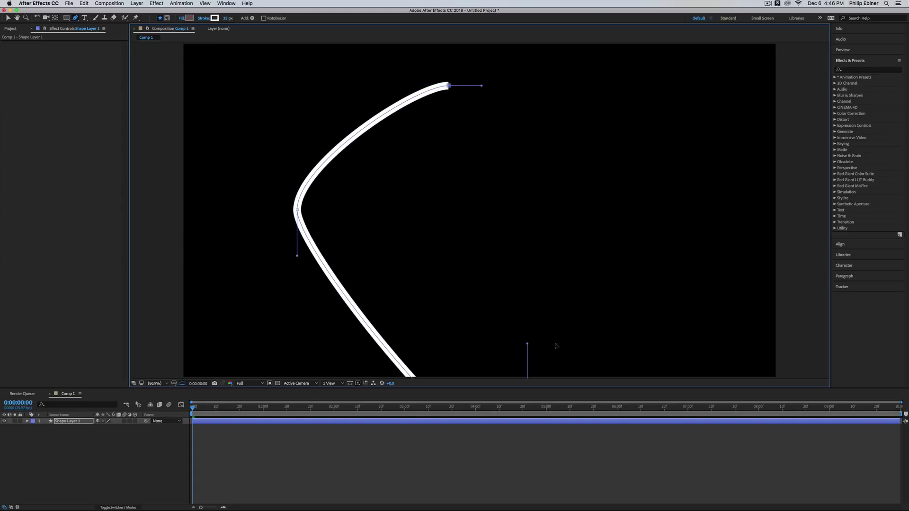
pyautogui.press('cmd+z')
pyautogui.moveTo(467, 357); pyautogui.dragTo(504, 357)
pyautogui.moveTo(635, 219); pyautogui.dragTo(635, 189)
# Step: Continue the spiral inward to its centre and make Shape Layer 1 a 3D layer
pyautogui.moveTo(447, 131); pyautogui.dragTo(417, 132)
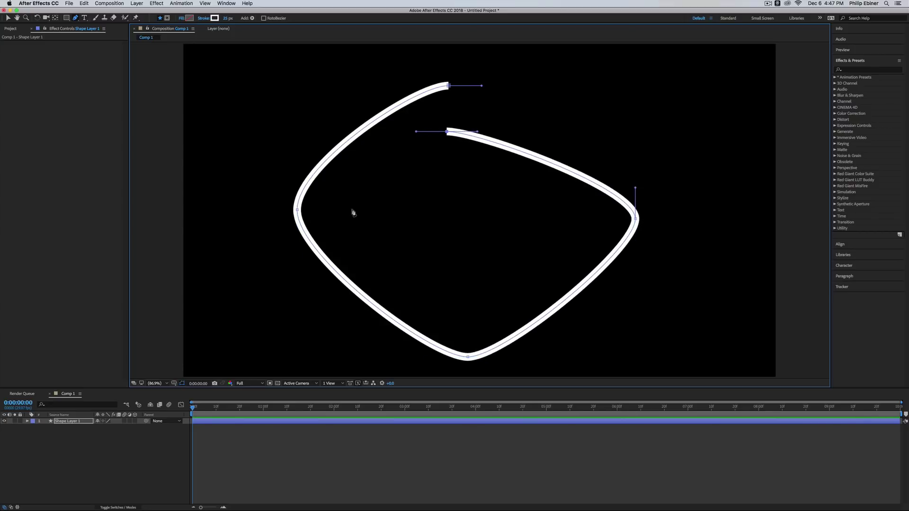
pyautogui.moveTo(352, 209); pyautogui.dragTo(352, 229)
pyautogui.moveTo(457, 288); pyautogui.dragTo(479, 288)
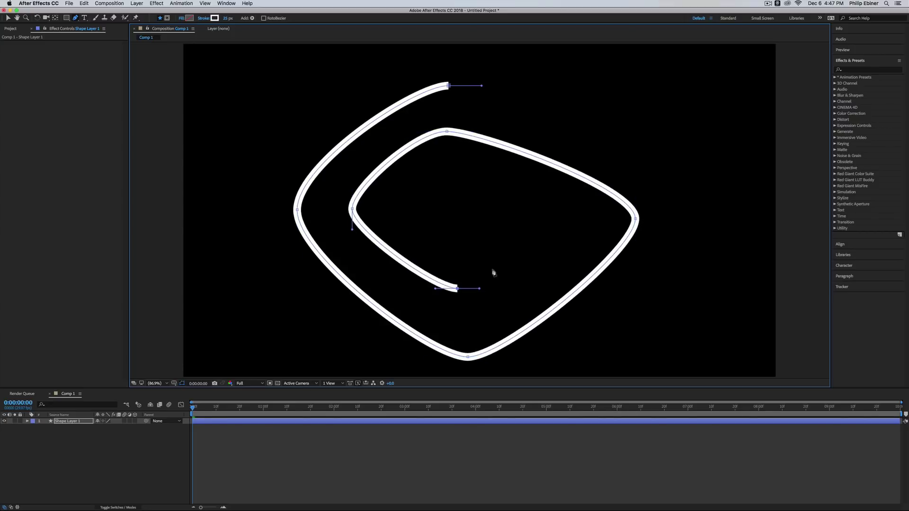
pyautogui.moveTo(567, 217); pyautogui.dragTo(568, 202)
pyautogui.moveTo(482, 183); pyautogui.dragTo(453, 182)
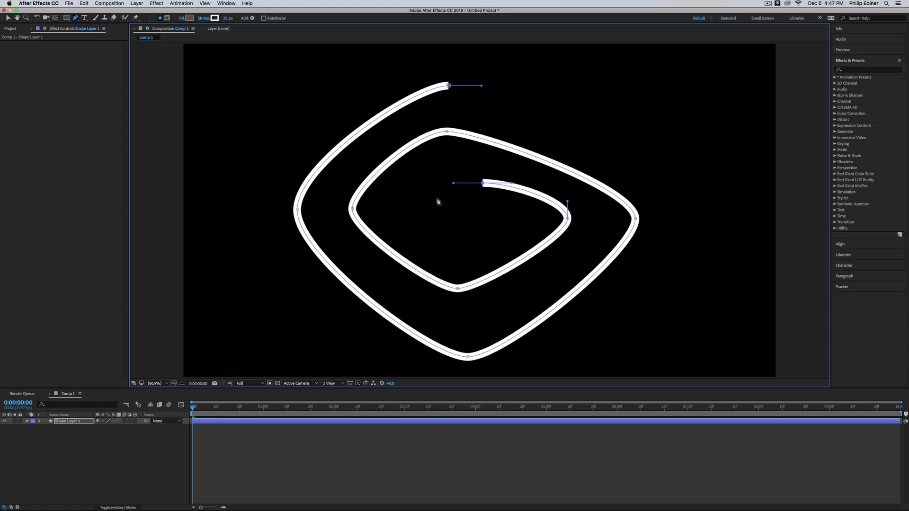
pyautogui.moveTo(406, 218); pyautogui.dragTo(406, 233)
pyautogui.moveTo(457, 248); pyautogui.dragTo(474, 248)
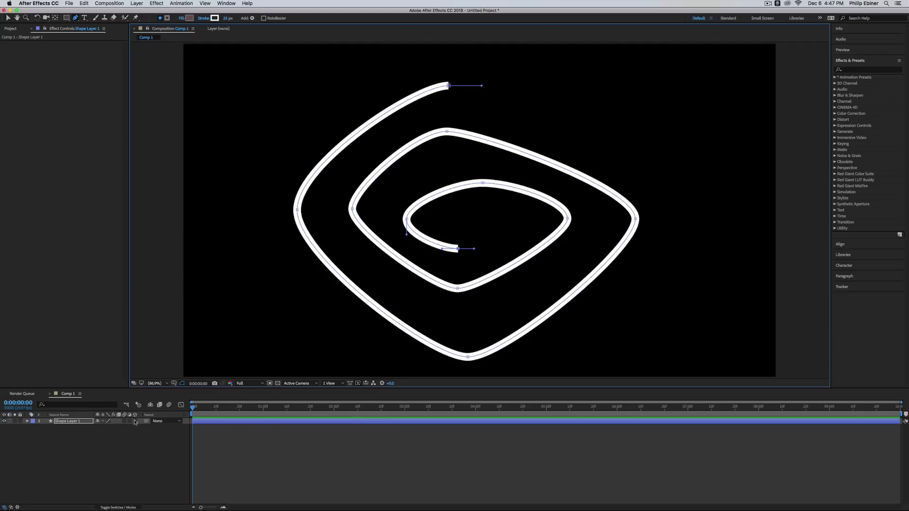
pyautogui.click(134, 421)
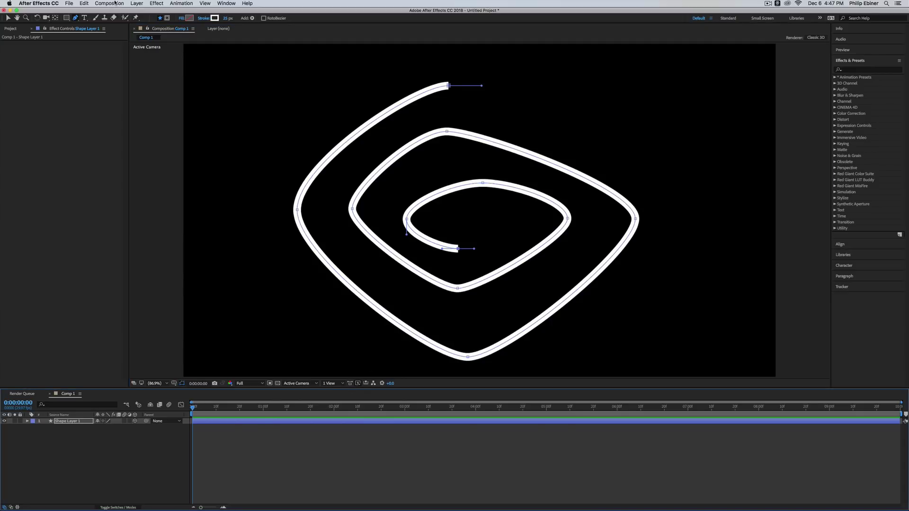
# Step: Add Camera 1 via Layer > New > Camera and orbit it around the spiral
pyautogui.click(110, 3)
pyautogui.moveTo(136, 3)
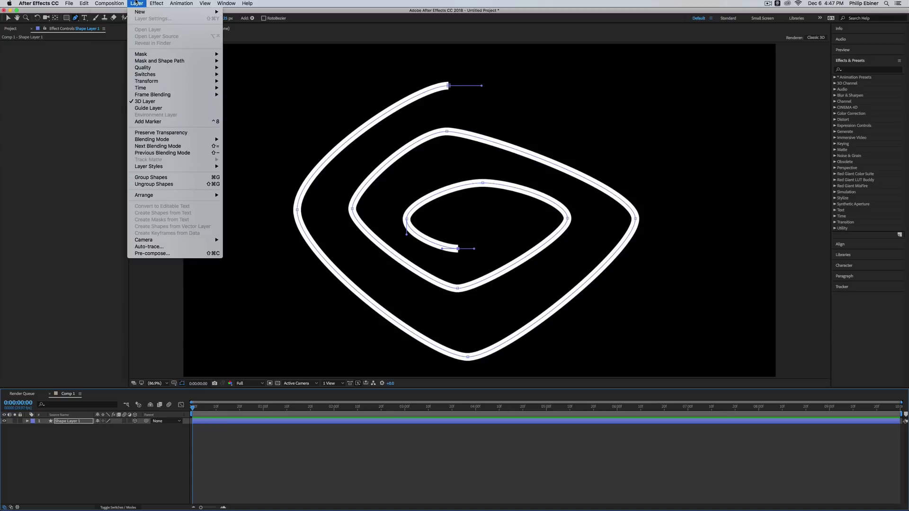
pyautogui.click(241, 37)
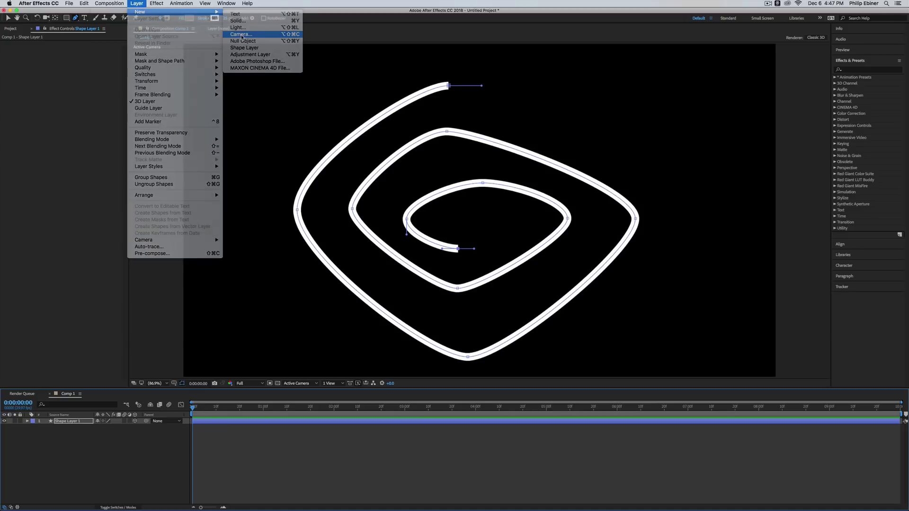
pyautogui.click(562, 339)
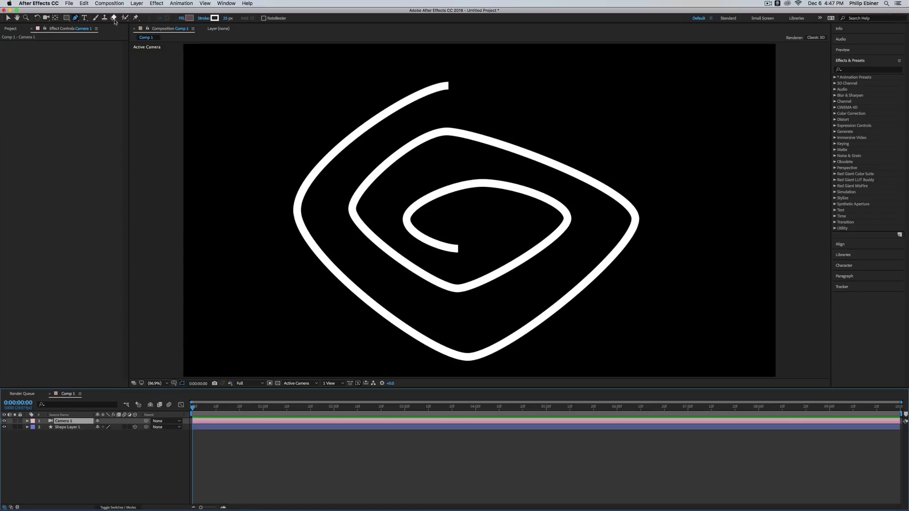
pyautogui.click(46, 18)
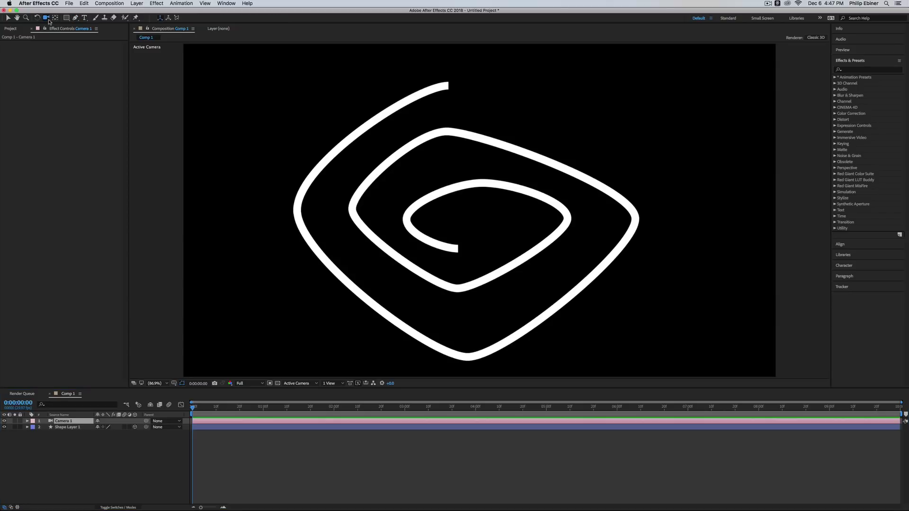
pyautogui.moveTo(519, 293); pyautogui.dragTo(538, 246)
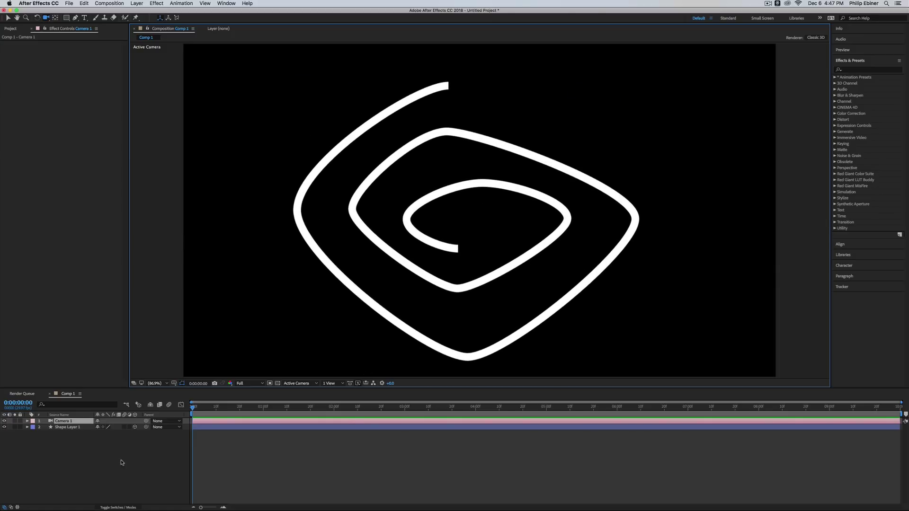
# Step: With Shape Layer 1 selected, open Create Nulls From Paths.jsx and shorten its panel
pyautogui.click(71, 427)
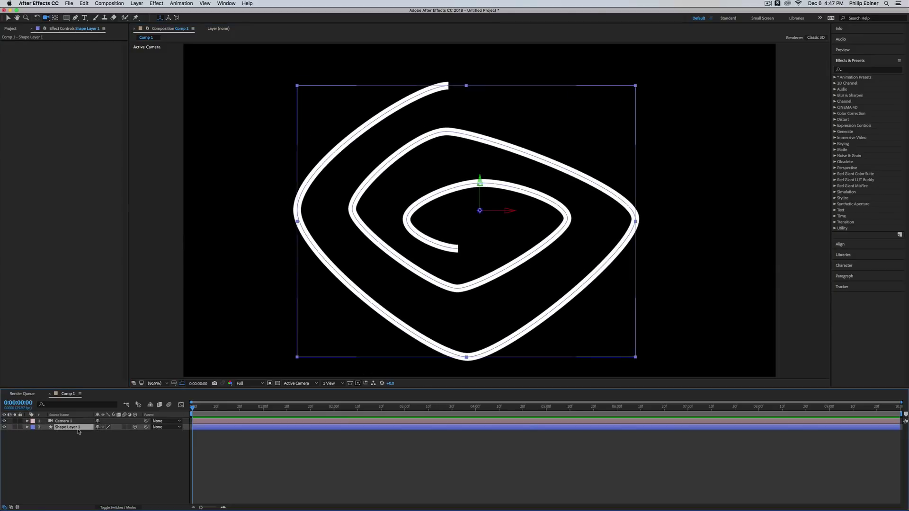
pyautogui.click(226, 3)
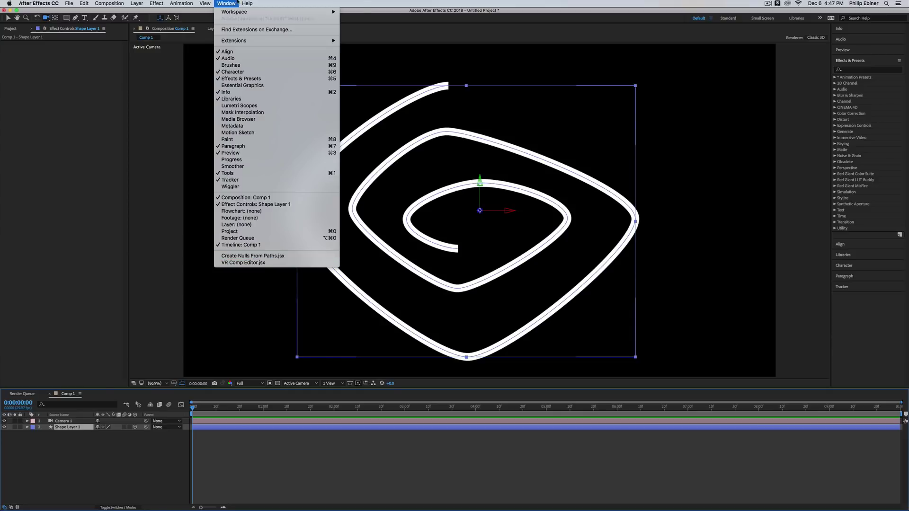
pyautogui.click(272, 256)
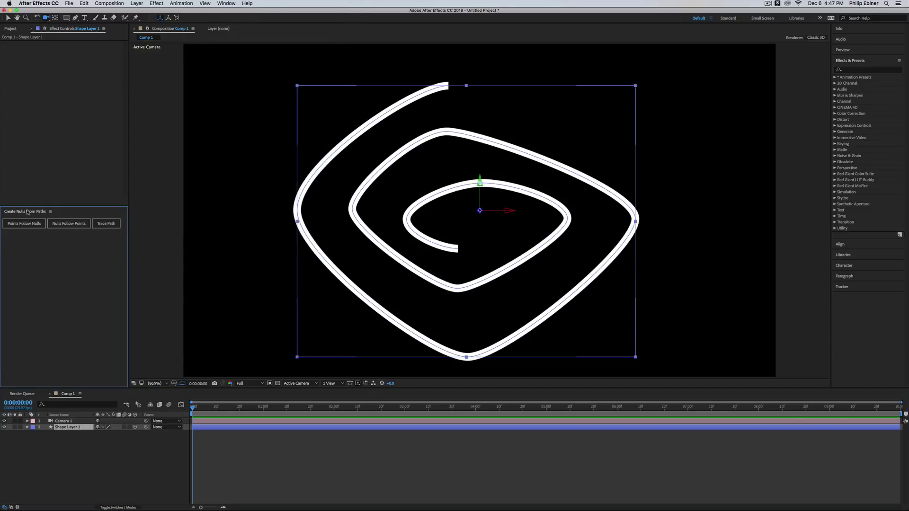
pyautogui.moveTo(36, 207); pyautogui.dragTo(36, 290)
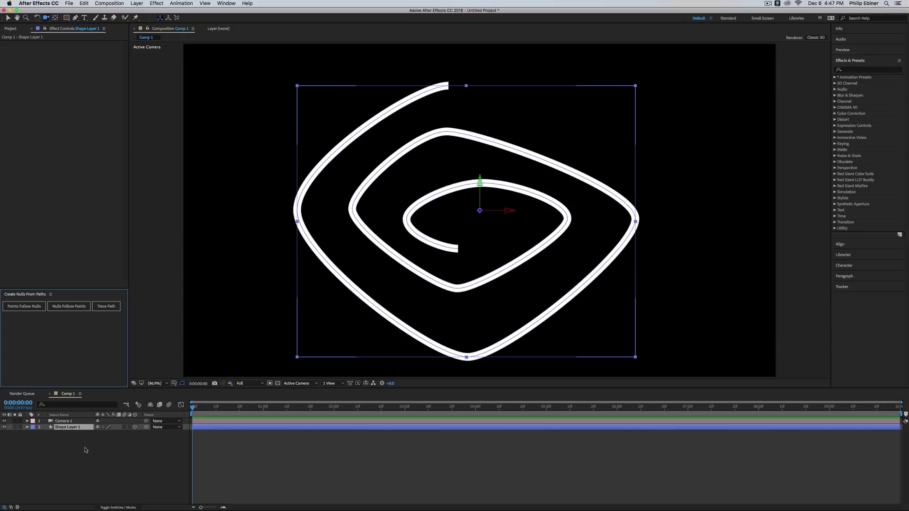
# Step: Select the spiral's Path 1 property and create nulls with Points Follow Nulls
pyautogui.click(30, 427)
pyautogui.click(26, 427)
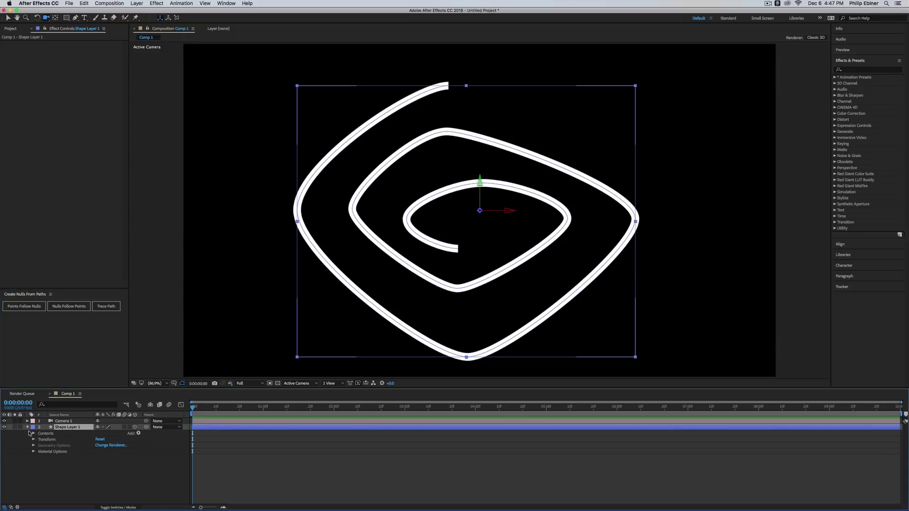
pyautogui.click(33, 433)
pyautogui.click(40, 439)
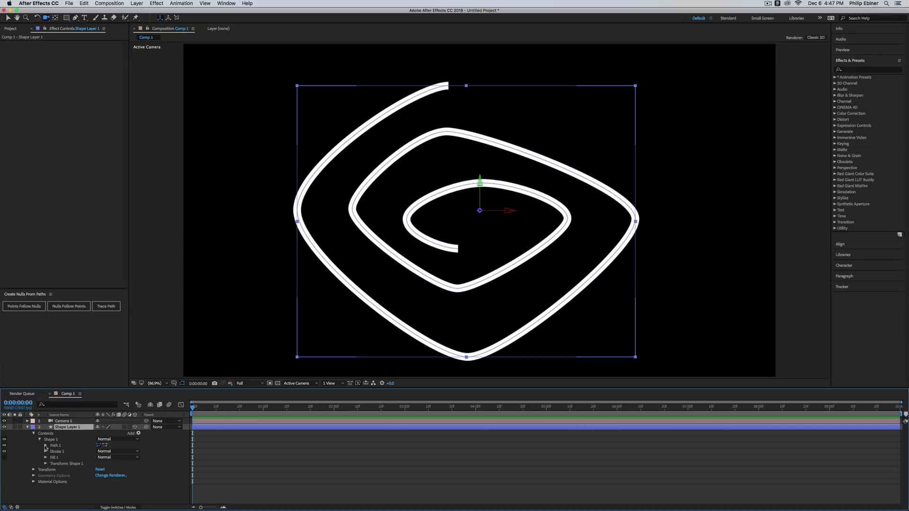
pyautogui.click(45, 445)
pyautogui.click(65, 452)
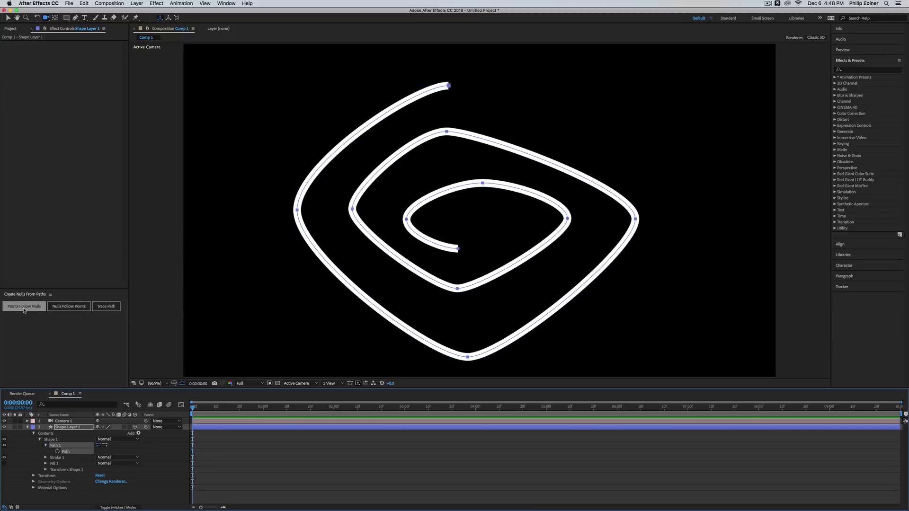
pyautogui.click(23, 307)
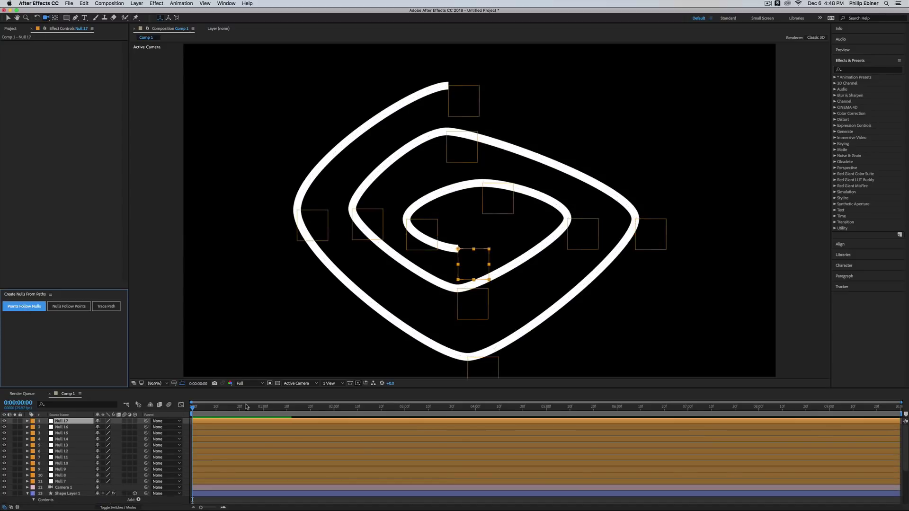
# Step: Enable the 3D switch on Null 7 through Null 17
pyautogui.moveTo(255, 388); pyautogui.dragTo(262, 330)
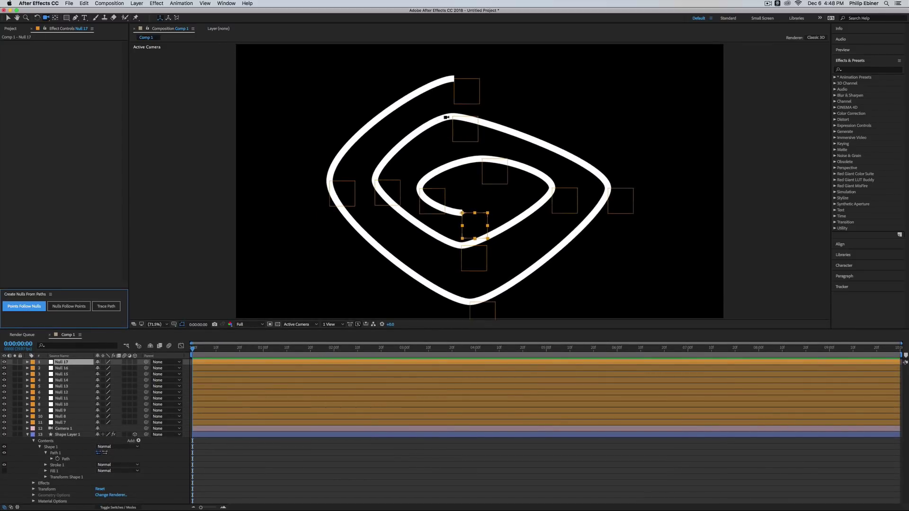
pyautogui.click(27, 434)
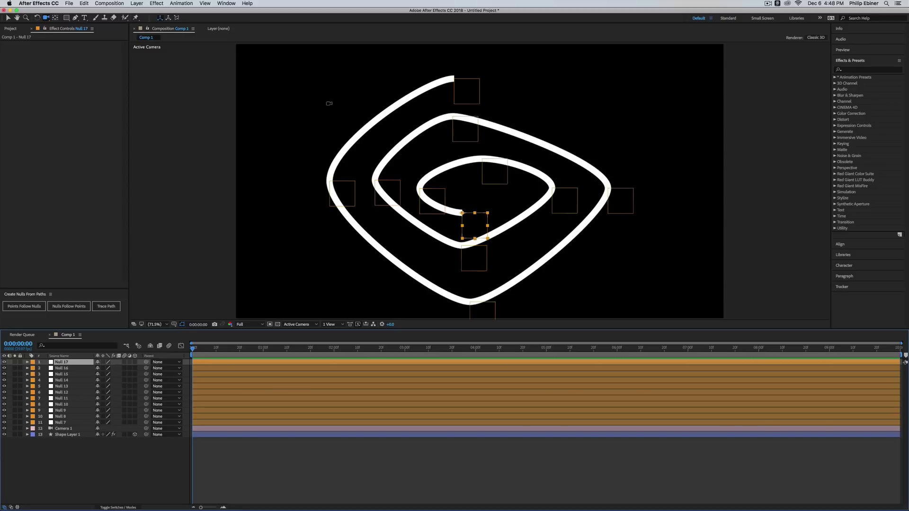
pyautogui.click(430, 239)
pyautogui.moveTo(428, 201); pyautogui.dragTo(346, 295)
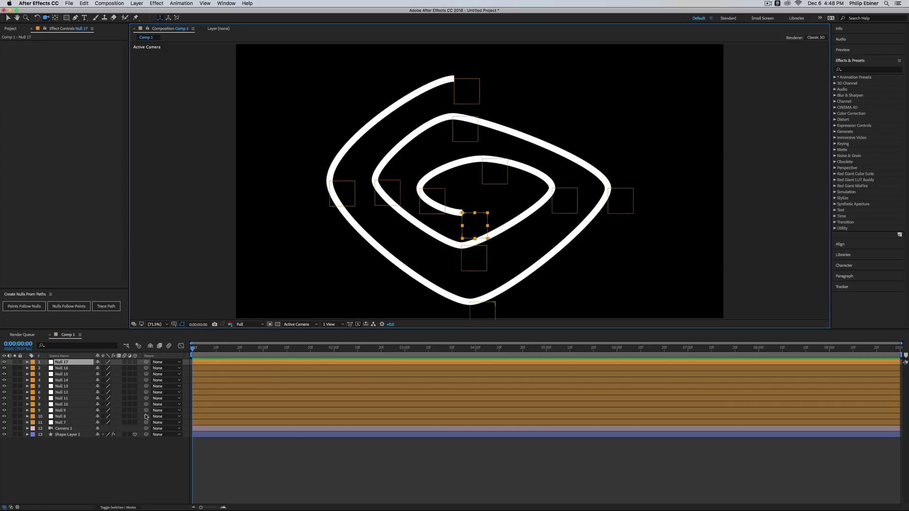
pyautogui.moveTo(134, 422); pyautogui.dragTo(138, 366)
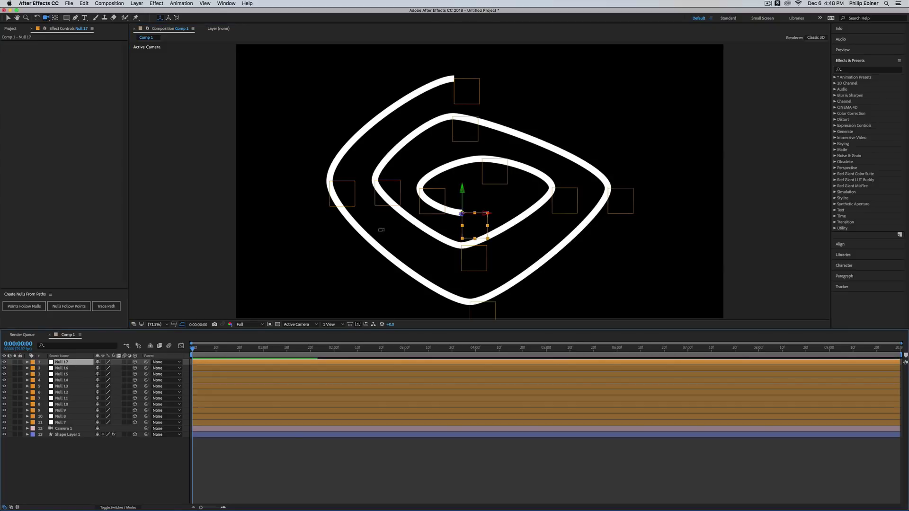
# Step: Orbit Camera 1 to tilt the spiral into perspective, then select Null 17 through Null 8
pyautogui.click(64, 428)
pyautogui.moveTo(355, 208); pyautogui.dragTo(348, 184)
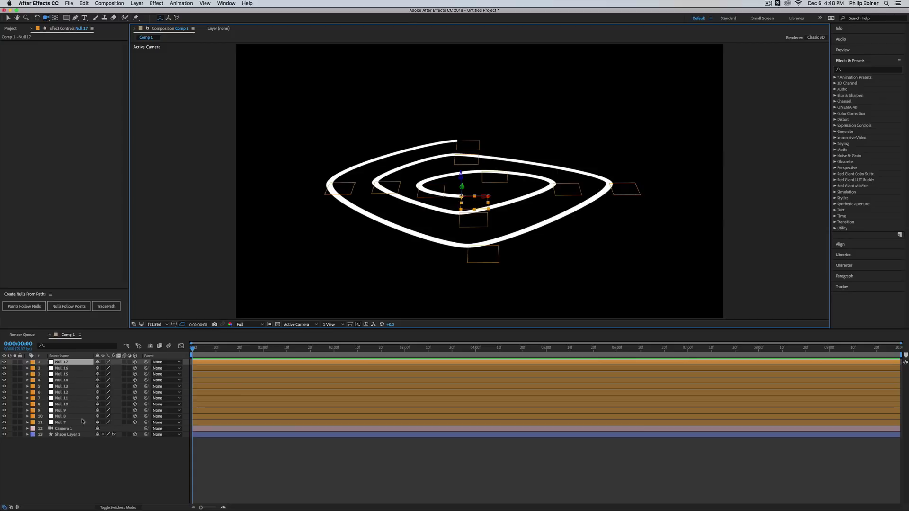
pyautogui.keyDown('shift'); pyautogui.click(66, 416); pyautogui.keyUp('shift')
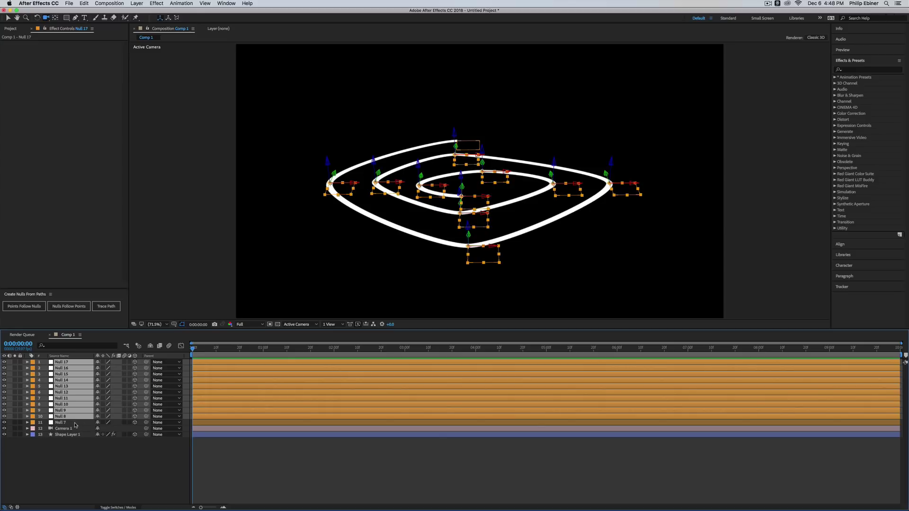
# Step: Lift the selected nulls in Z stepwise, dropping the lowest each time: -79, -124, -175, -209
pyautogui.press('p')
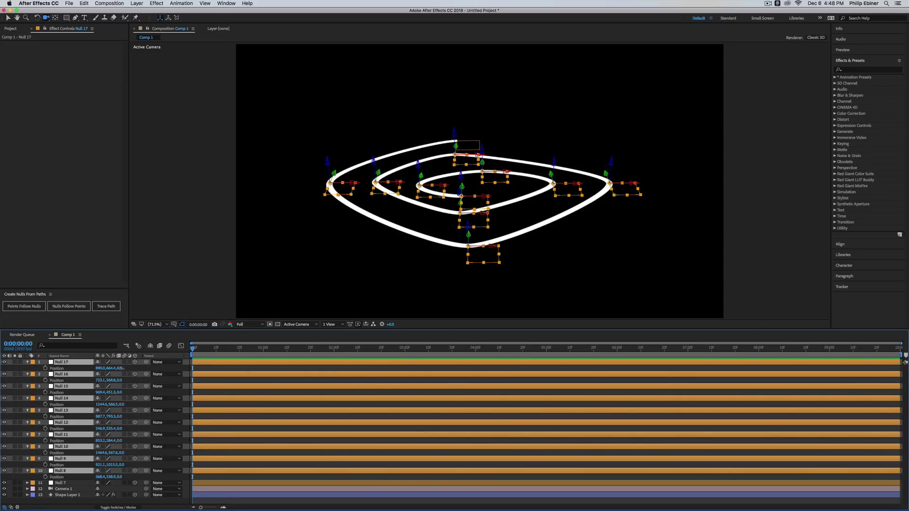
pyautogui.moveTo(121, 368); pyautogui.dragTo(99, 379)
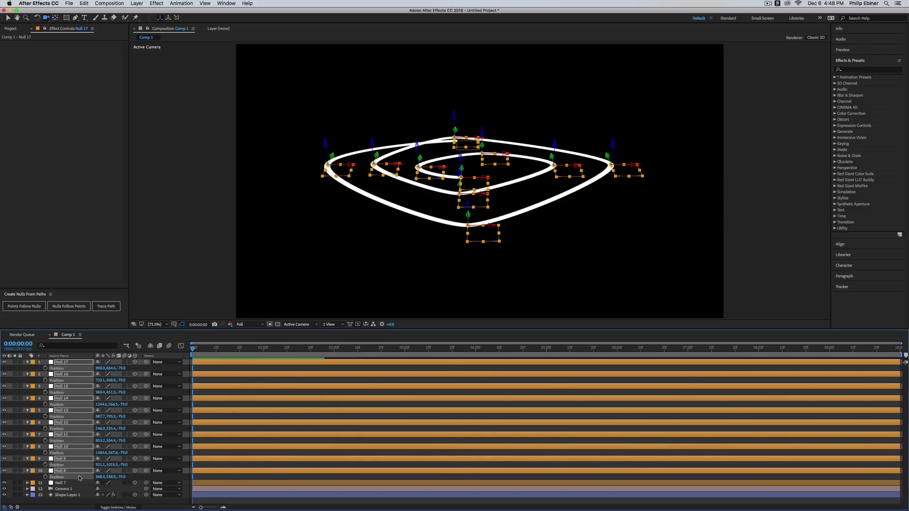
pyautogui.keyDown('super'); pyautogui.click(81, 471); pyautogui.keyUp('super')
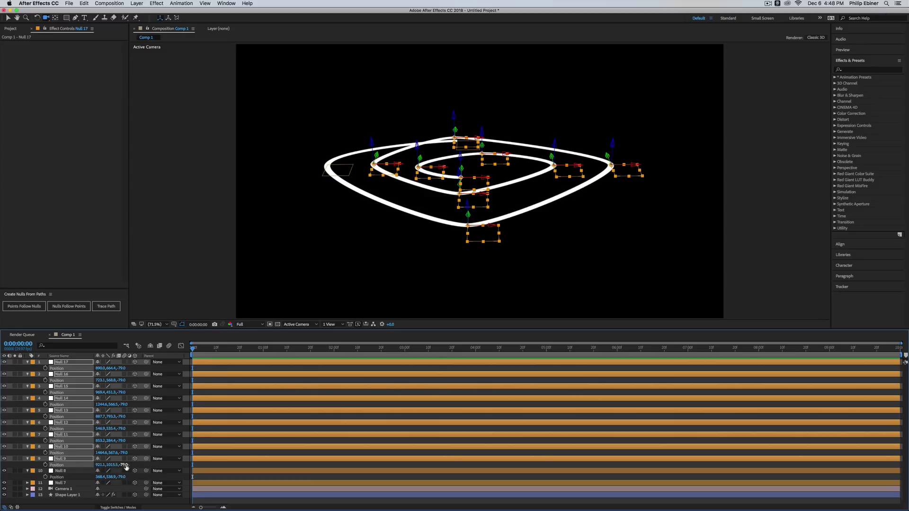
pyautogui.moveTo(114, 453); pyautogui.dragTo(103, 461)
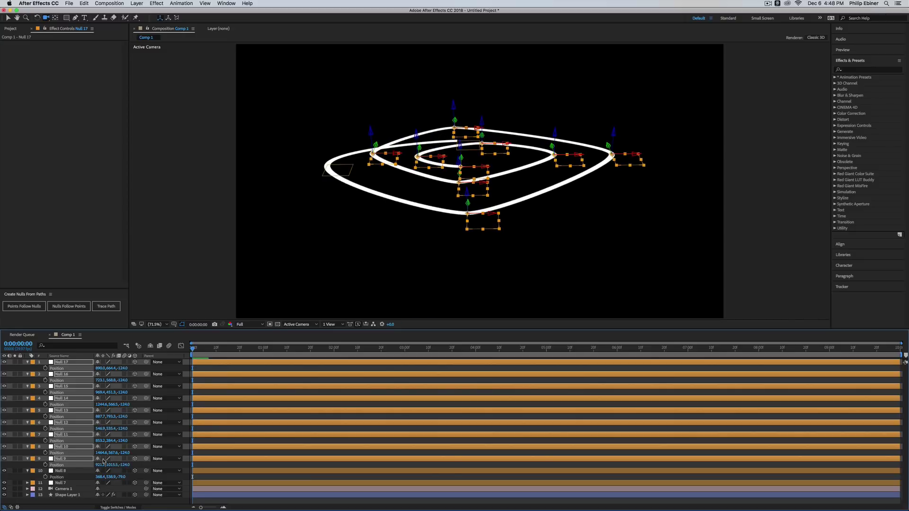
pyautogui.keyDown('super'); pyautogui.click(66, 459); pyautogui.keyUp('super')
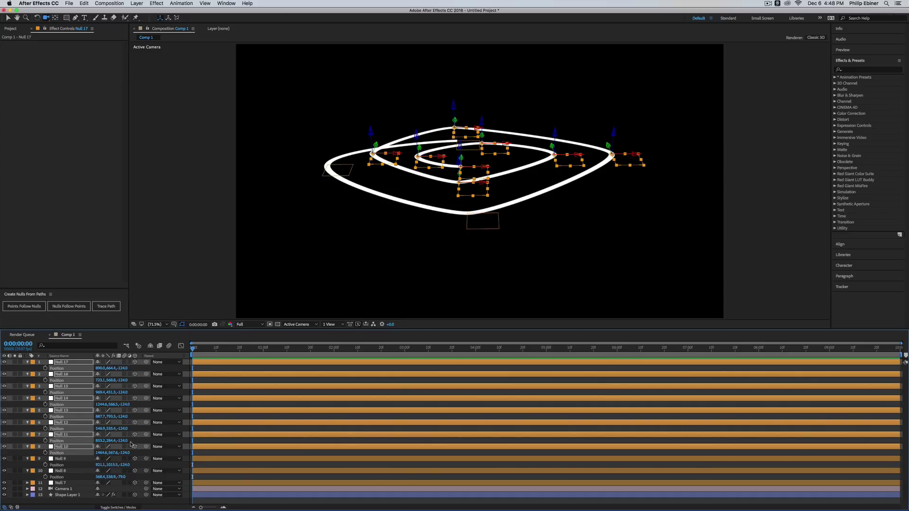
pyautogui.moveTo(123, 442); pyautogui.dragTo(70, 450)
pyautogui.keyDown('super'); pyautogui.click(70, 449); pyautogui.keyUp('super')
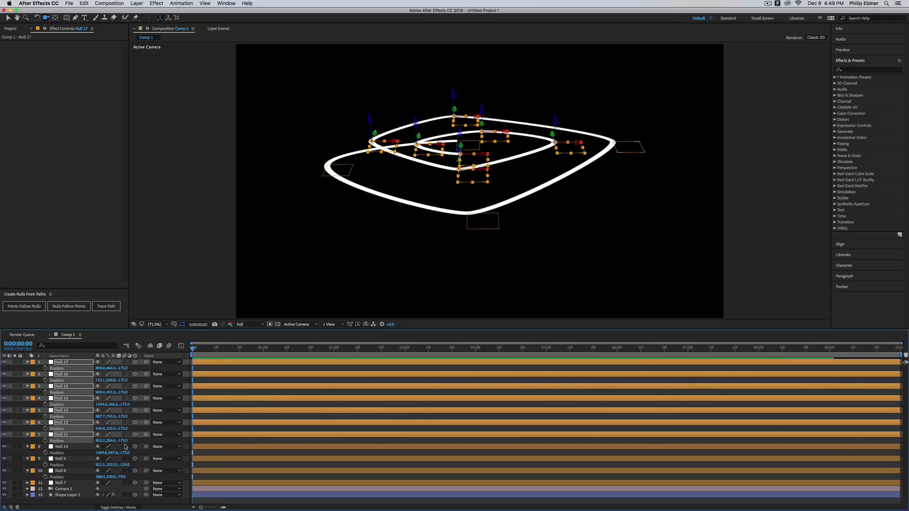
pyautogui.moveTo(124, 431); pyautogui.dragTo(99, 431)
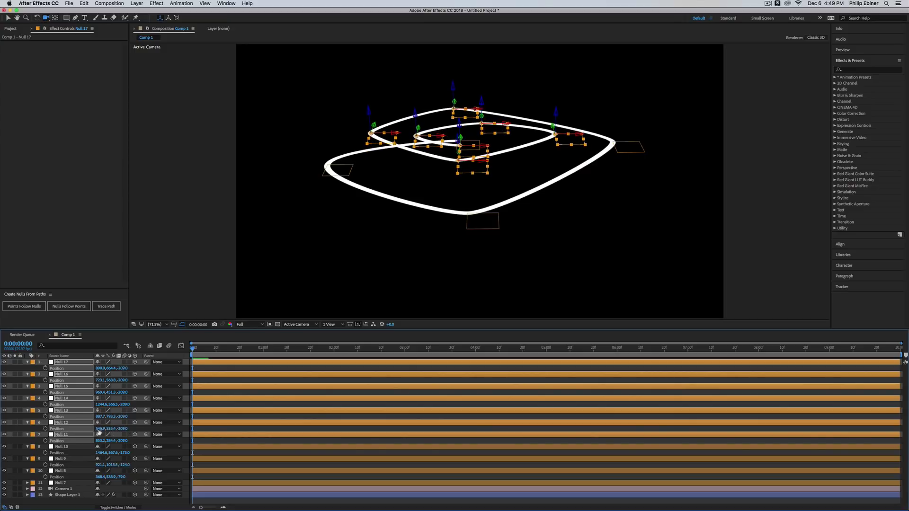
# Step: Raise the upper nulls further (Nulls 12–17 to -243, 14–17 to -332) and orbit to inspect
pyautogui.keyDown('super'); pyautogui.click(65, 422); pyautogui.keyUp('super')
pyautogui.keyDown('super'); pyautogui.click(66, 422); pyautogui.keyUp('super')
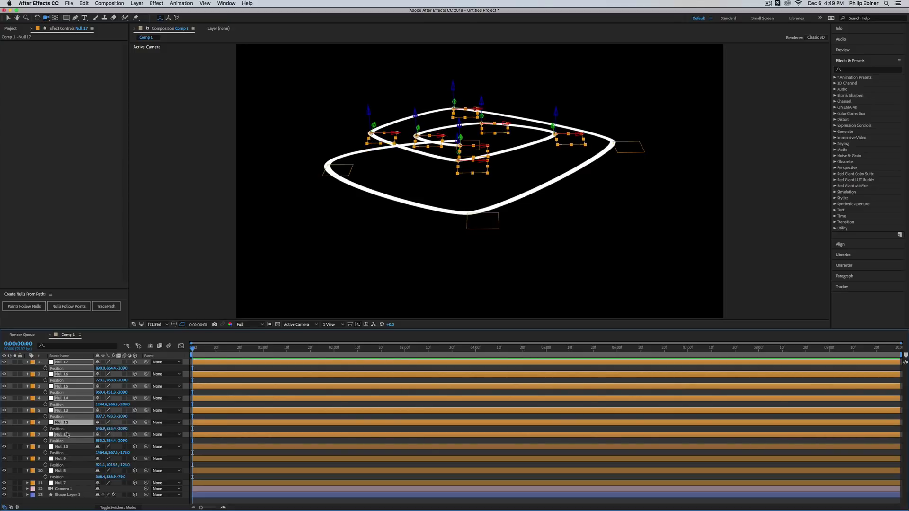
pyautogui.keyDown('super'); pyautogui.click(61, 434); pyautogui.keyUp('super')
pyautogui.moveTo(123, 432); pyautogui.dragTo(107, 417)
pyautogui.keyDown('super'); pyautogui.click(67, 423); pyautogui.keyUp('super')
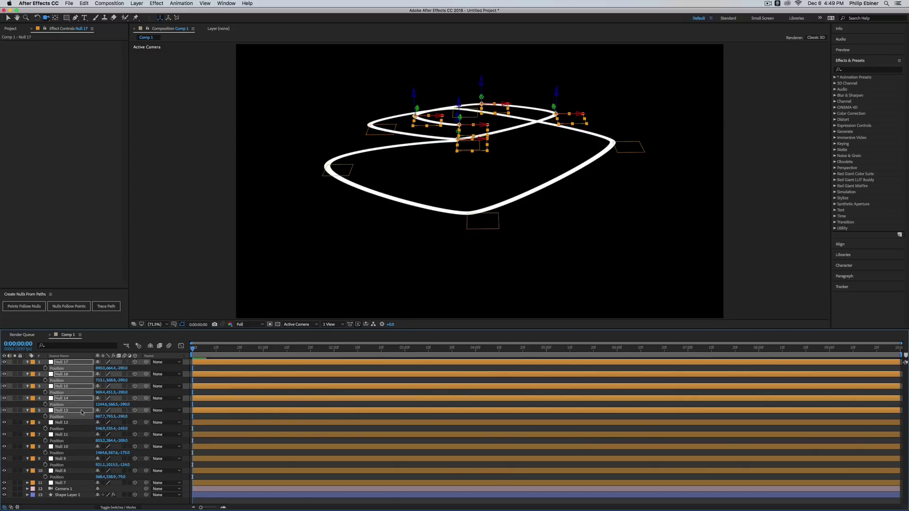
pyautogui.keyDown('super'); pyautogui.click(62, 399); pyautogui.keyUp('super')
pyautogui.keyDown('super'); pyautogui.click(62, 410); pyautogui.keyUp('super')
pyautogui.keyDown('super'); pyautogui.click(67, 399); pyautogui.keyUp('super')
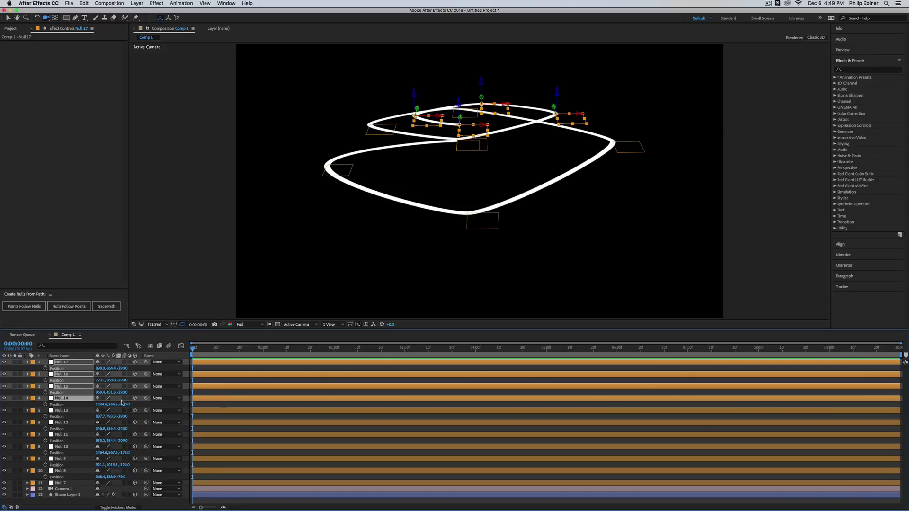
pyautogui.moveTo(126, 404); pyautogui.dragTo(121, 374)
pyautogui.keyDown('super'); pyautogui.click(61, 398); pyautogui.keyUp('super')
pyautogui.keyDown('super'); pyautogui.click(68, 386); pyautogui.keyUp('super')
pyautogui.keyDown('super'); pyautogui.click(67, 362); pyautogui.keyUp('super')
pyautogui.press('super+Up')
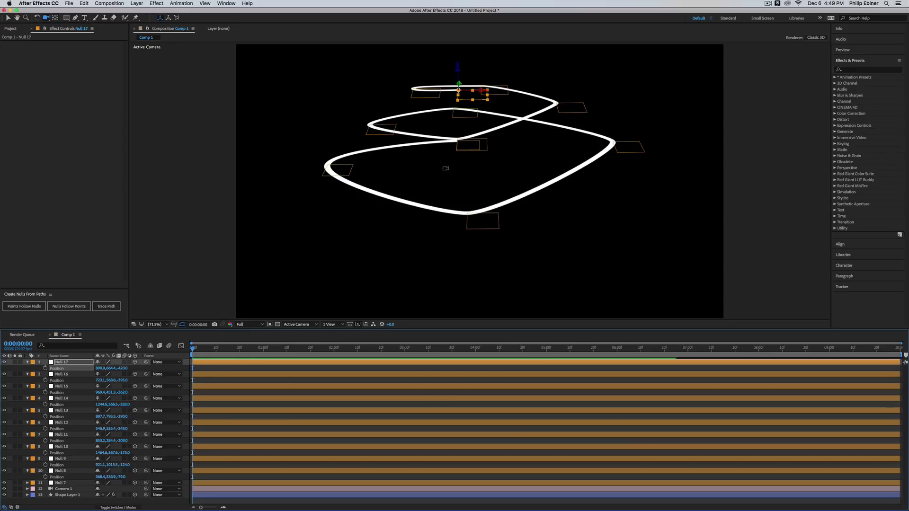
pyautogui.moveTo(446, 168)
pyautogui.mouseDown()
pyautogui.moveTo(444, 201)
pyautogui.moveTo(434, 203)
pyautogui.moveTo(456, 200)
pyautogui.moveTo(459, 166)
pyautogui.mouseUp()
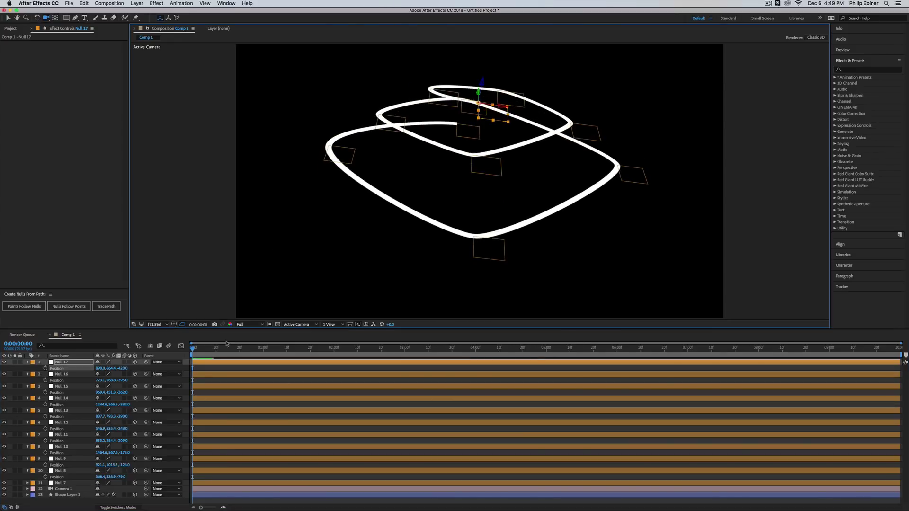
# Step: Add Trim Paths to Shape Layer 1 and reveal its settings
pyautogui.press('super+a')
pyautogui.press('super+grave')
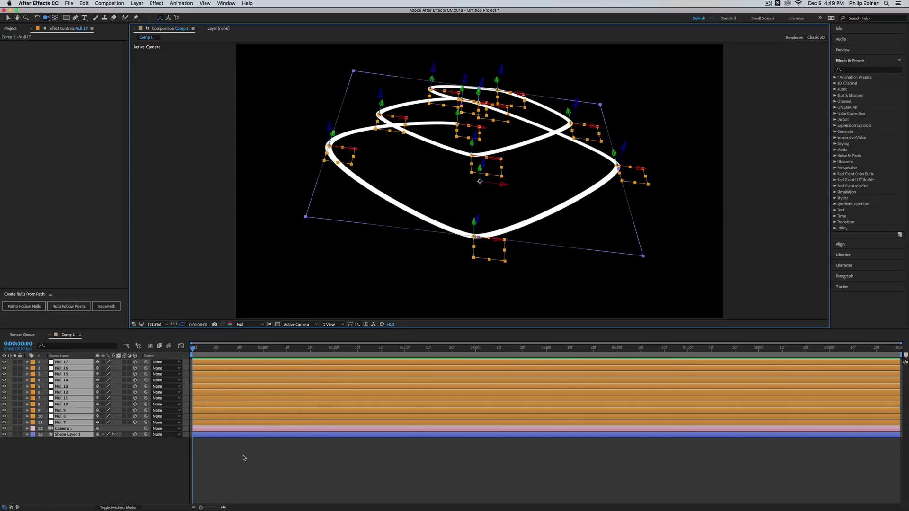
pyautogui.click(244, 458)
pyautogui.click(201, 435)
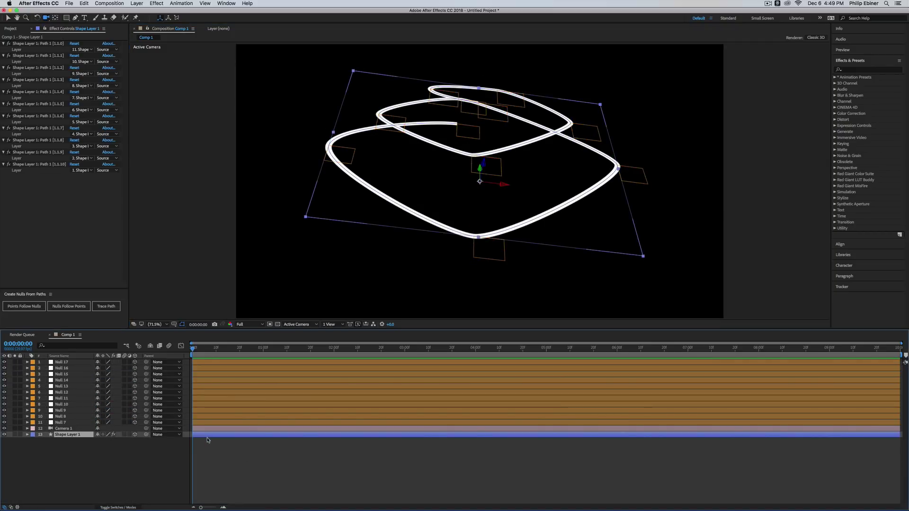
pyautogui.click(28, 435)
pyautogui.click(138, 441)
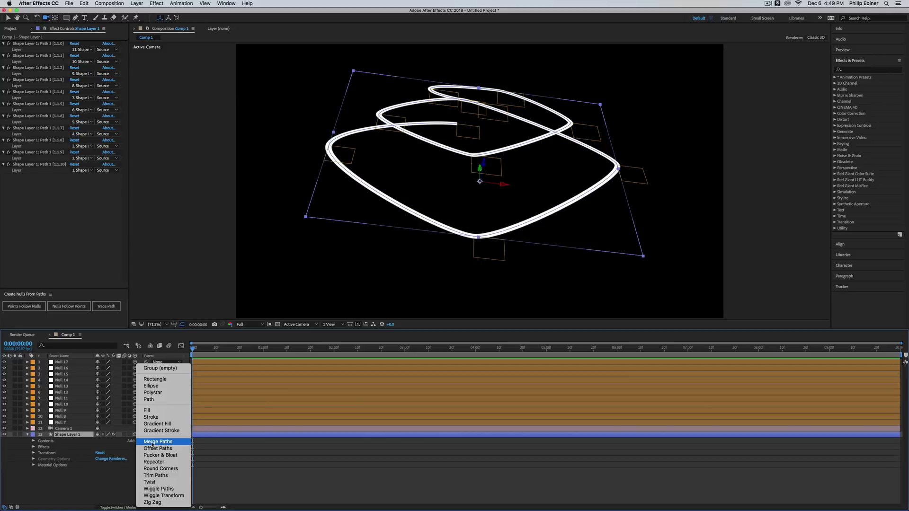
pyautogui.click(165, 475)
pyautogui.click(39, 453)
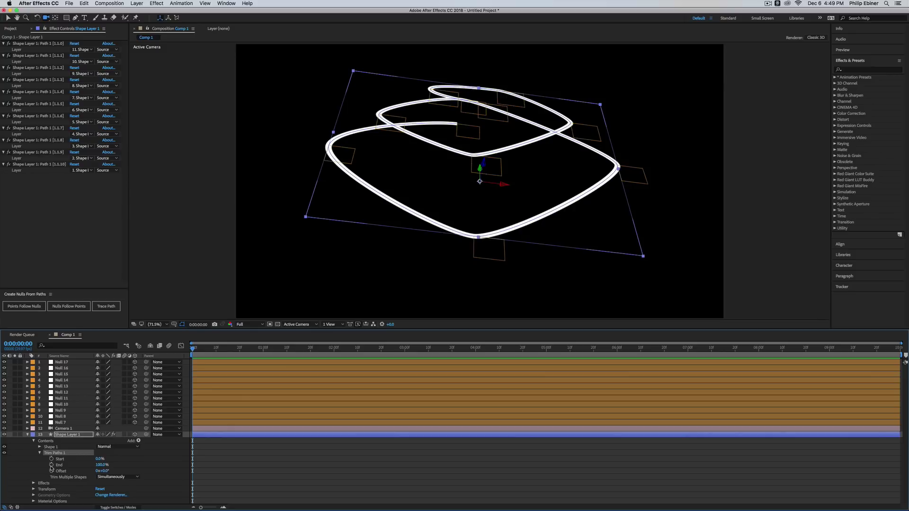
# Step: Keyframe Trim Paths End from 0% at frame 0 to 100% later, and trim the work area to match
pyautogui.moveTo(281, 460); pyautogui.dragTo(360, 460)
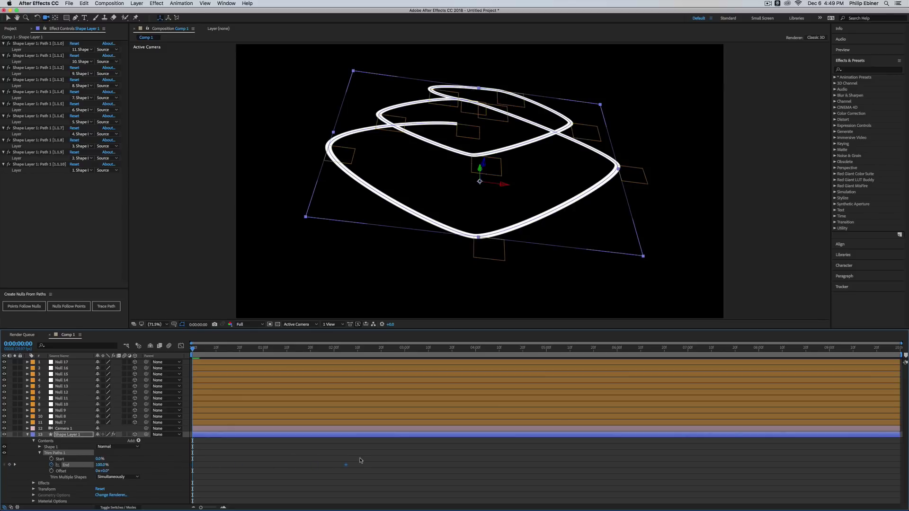
pyautogui.click(102, 465)
pyautogui.write('0')
pyautogui.press('Return')
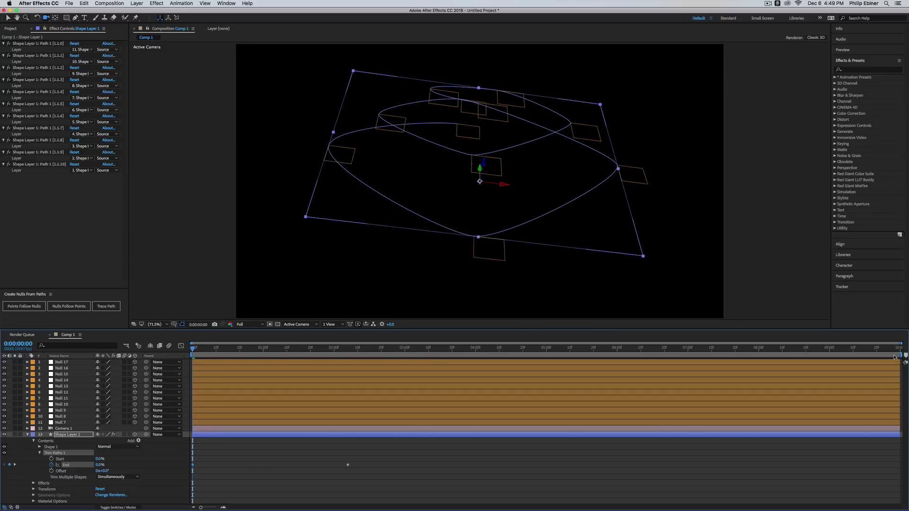
pyautogui.moveTo(902, 355); pyautogui.dragTo(360, 355)
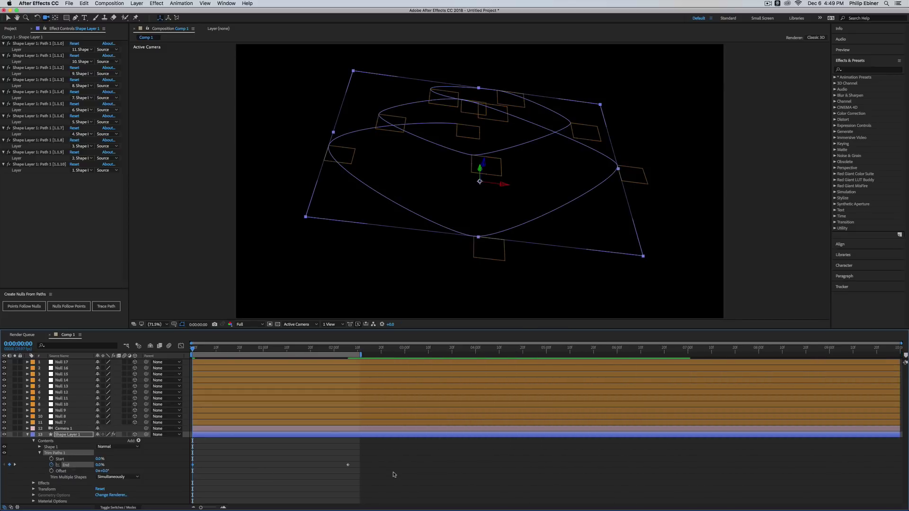
pyautogui.click(469, 460)
# Step: RAM-preview the stroke draw-on and stop at frame 19, with End at 28.8%
pyautogui.press('space')
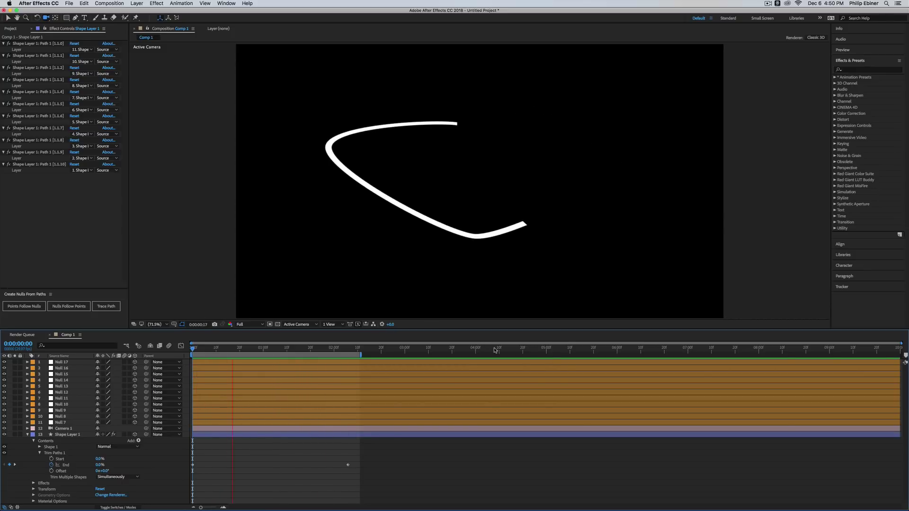
pyautogui.press('space')
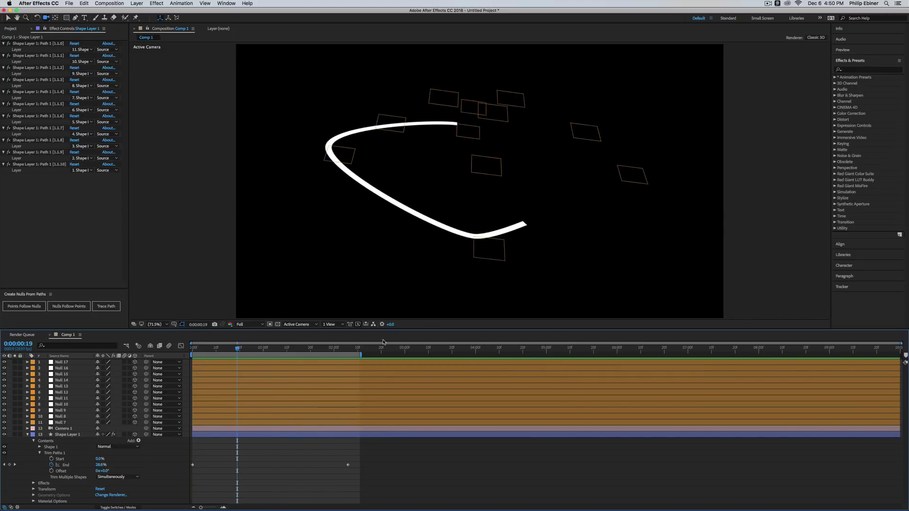